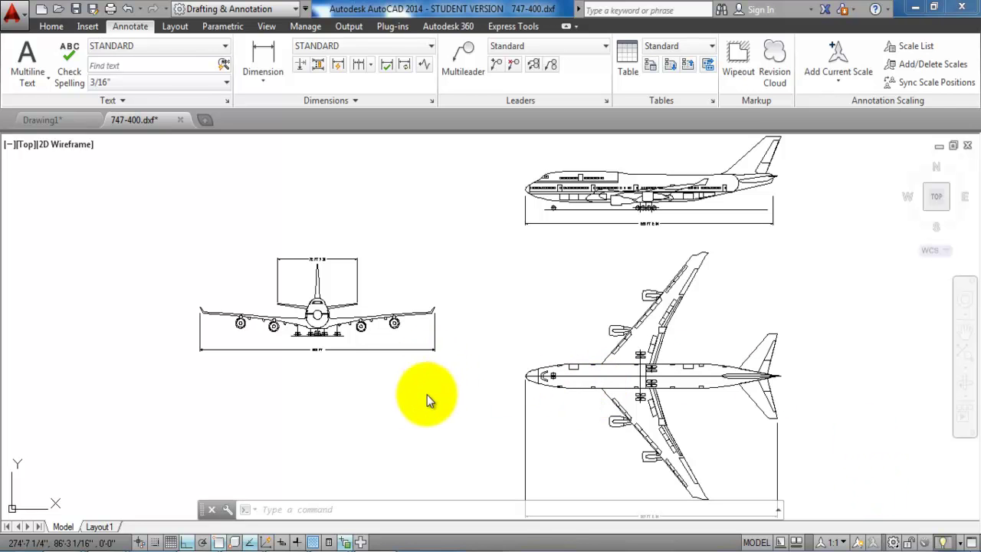
Step: Zoom in on the 747 front view until its 213 FT and 72 FT 9 IN dimensions are legible
{"action": "scroll", "coordinate": [268, 313], "scroll_direction": "up", "scroll_amount": 2}
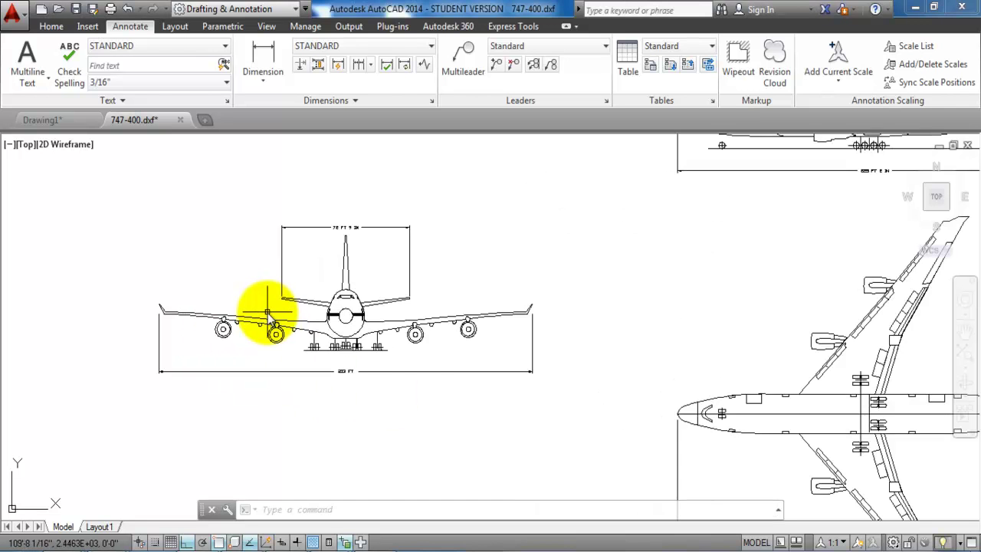
{"action": "scroll", "coordinate": [267, 313], "scroll_direction": "up", "scroll_amount": 2}
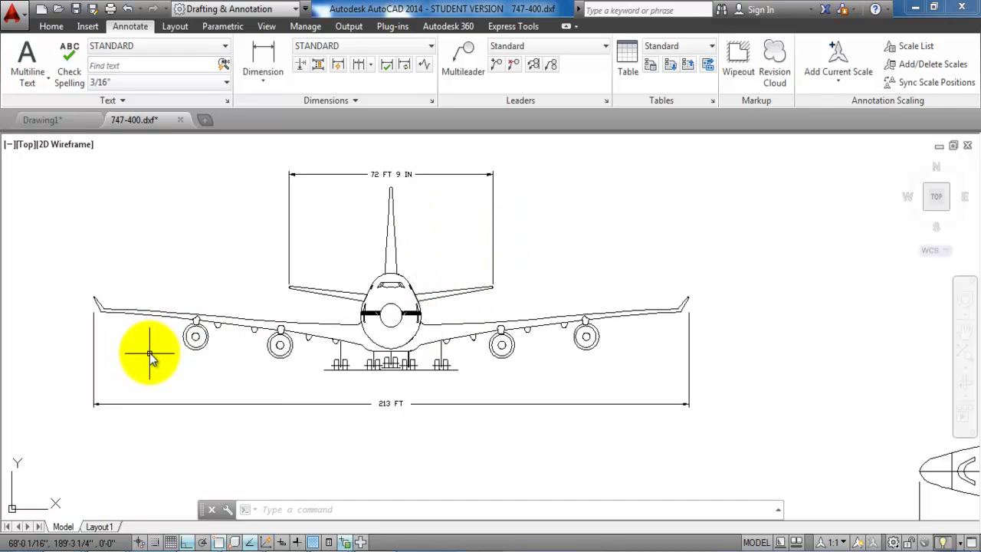
Step: Measure the distance between the wing-edge endpoints with DI, reading 213'-0" with no vertical offset
{"action": "type", "text": "di"}
{"action": "key", "text": "Return"}
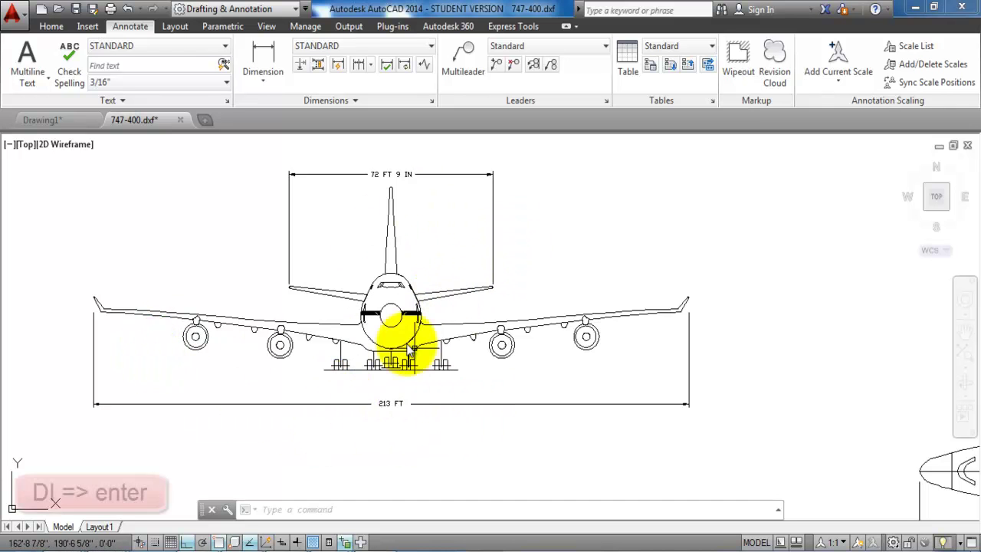
{"action": "type", "text": "d"}
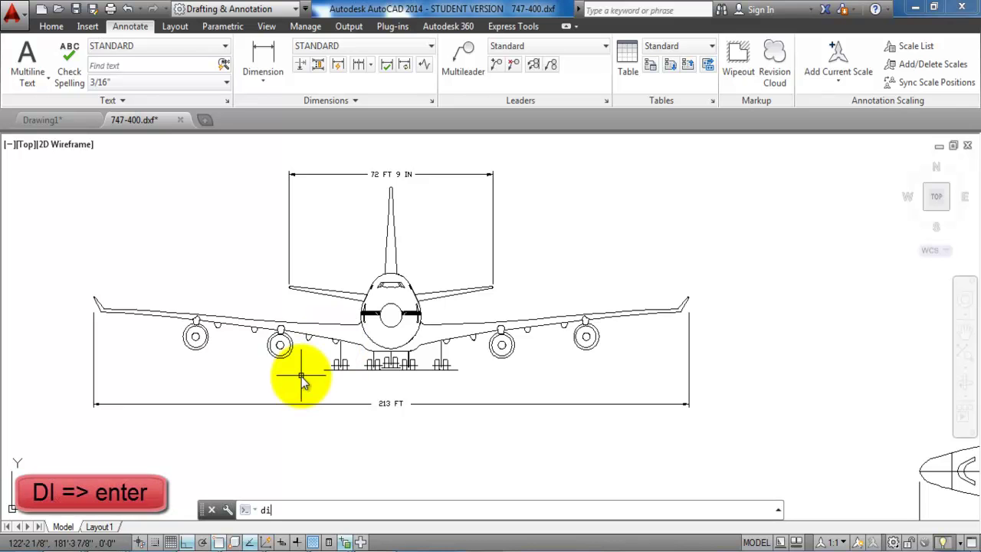
{"action": "type", "text": "i"}
{"action": "key", "text": "Return"}
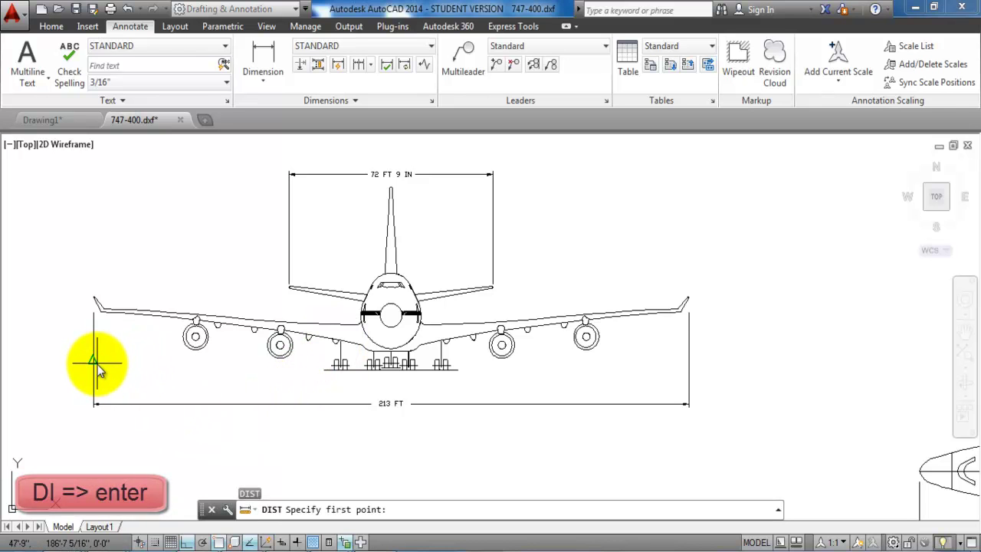
{"action": "left_click", "coordinate": [97, 364]}
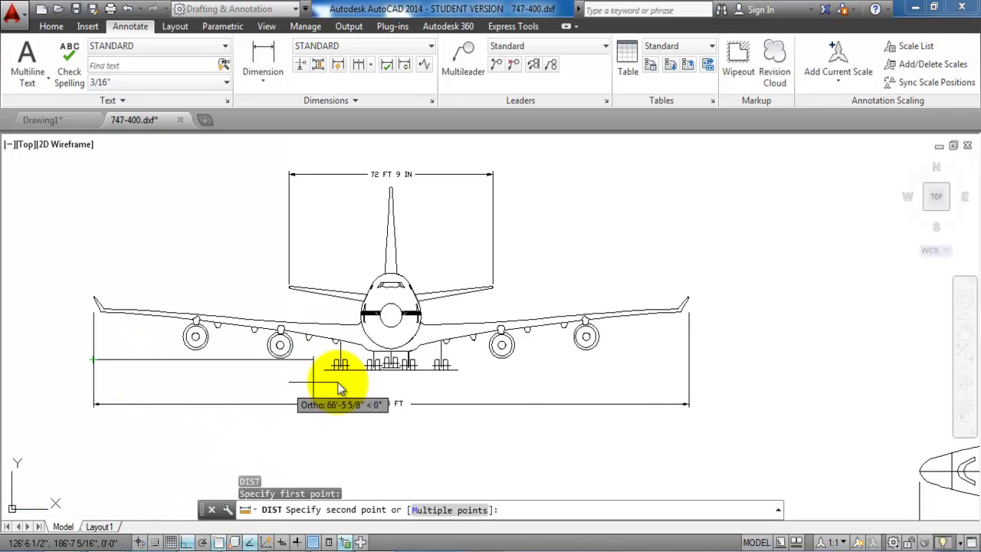
{"action": "left_click", "coordinate": [695, 368]}
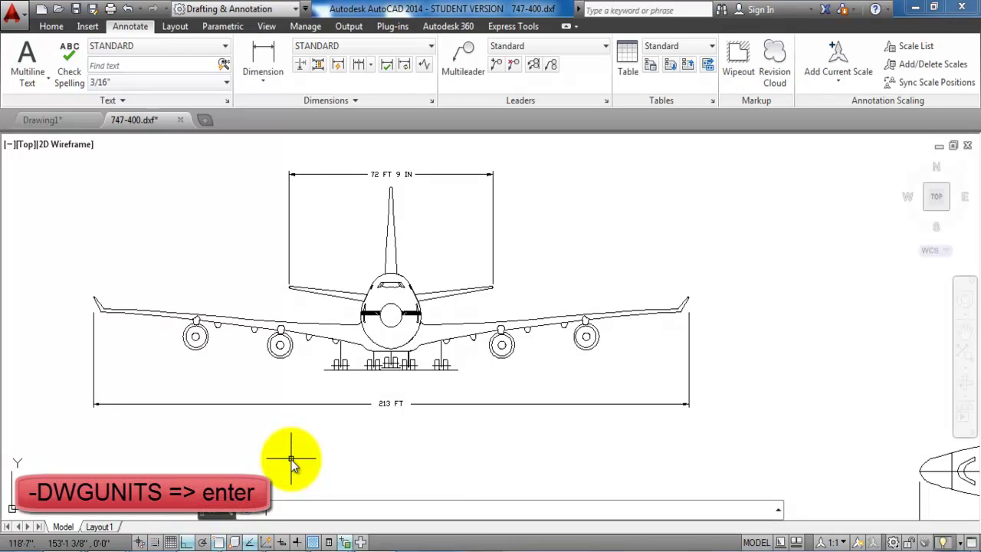
Step: Start -DWGUNITS and select Meters (option 6) as the drawing's length unit
{"action": "type", "text": "-DWG"}
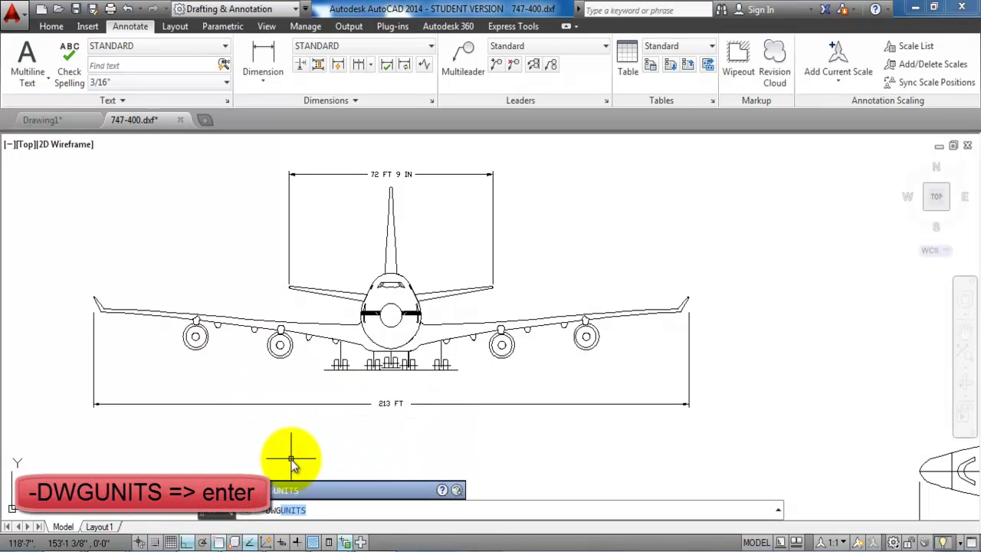
{"action": "type", "text": "UNITS"}
{"action": "key", "text": "Return"}
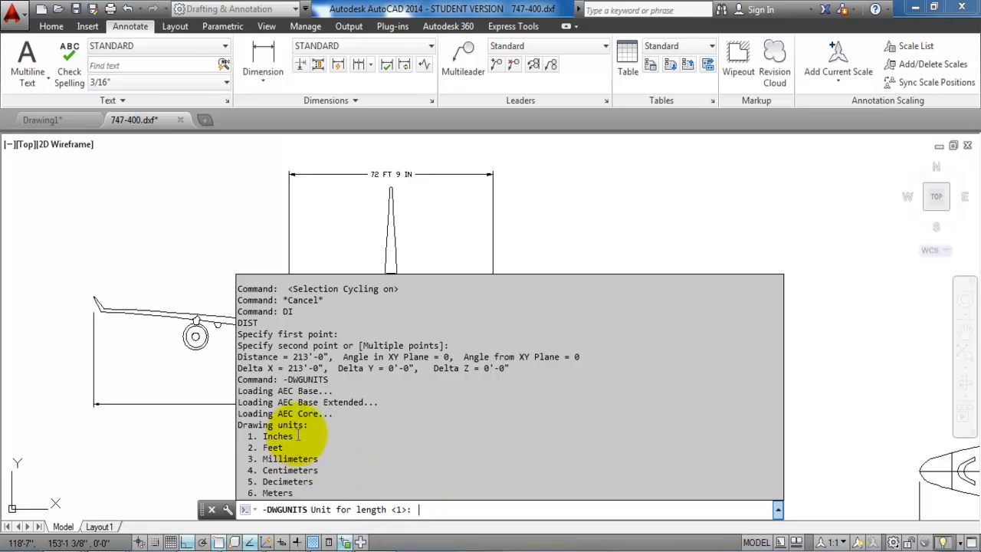
{"action": "left_click_drag", "start_coordinate": [292, 435], "coordinate": [245, 436]}
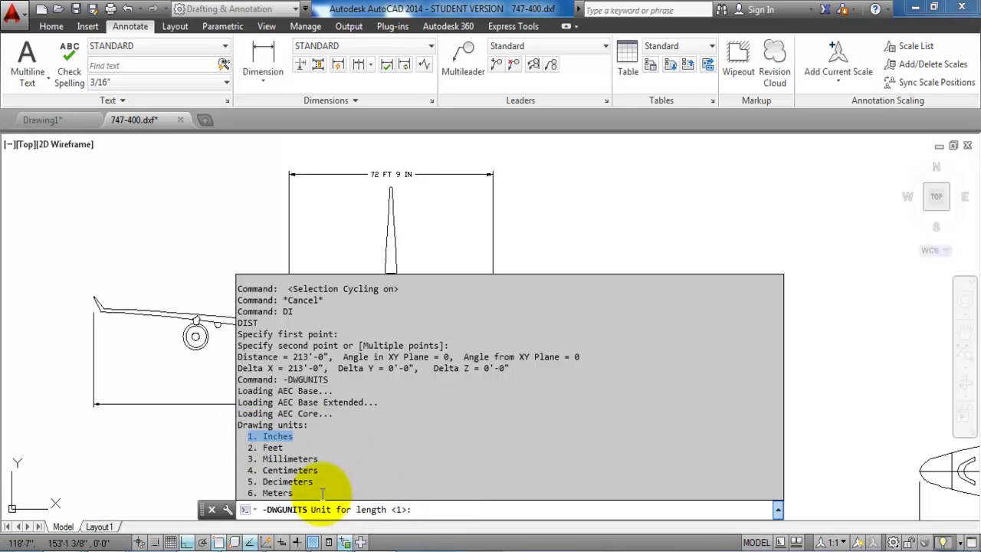
{"action": "left_click", "coordinate": [293, 494]}
{"action": "left_click_drag", "start_coordinate": [287, 492], "coordinate": [240, 496]}
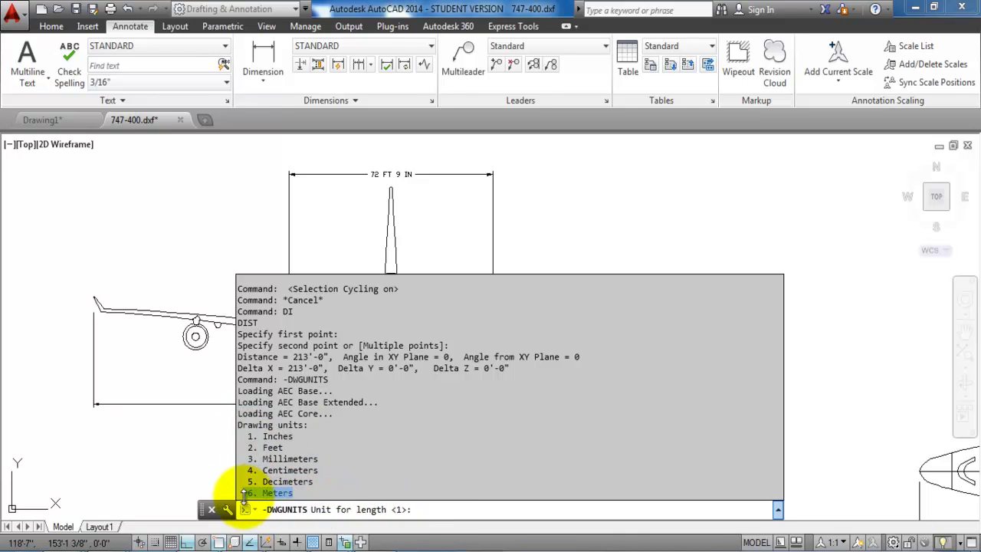
{"action": "left_click", "coordinate": [441, 505]}
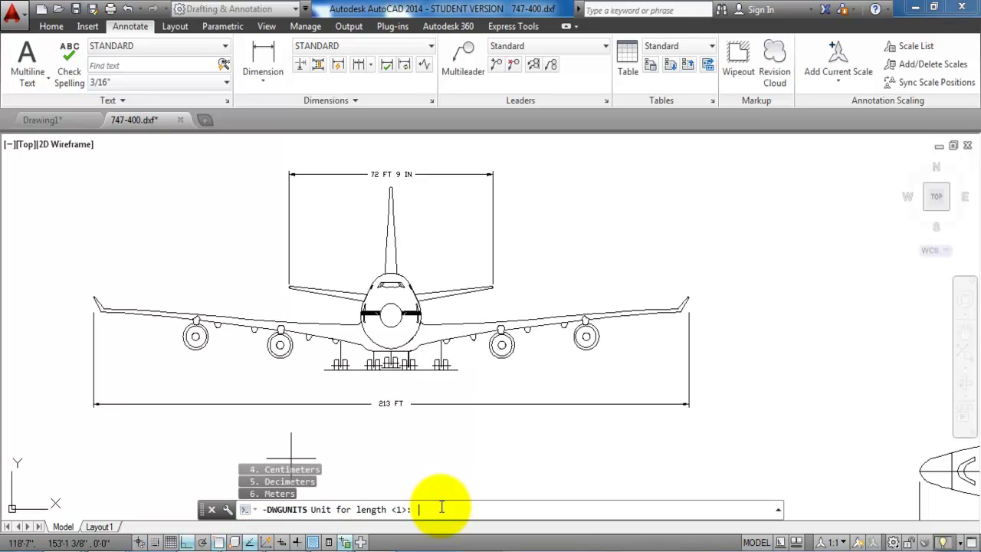
{"action": "type", "text": "6"}
{"action": "key", "text": "Return"}
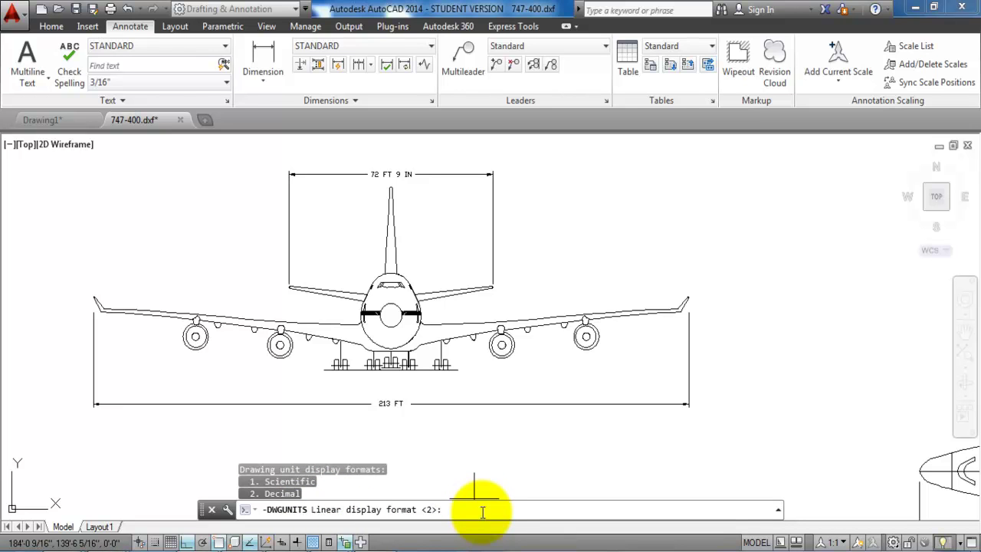
Step: Keep Decimal as the linear display format with a precision of 2 decimal places
{"action": "key", "text": "Return"}
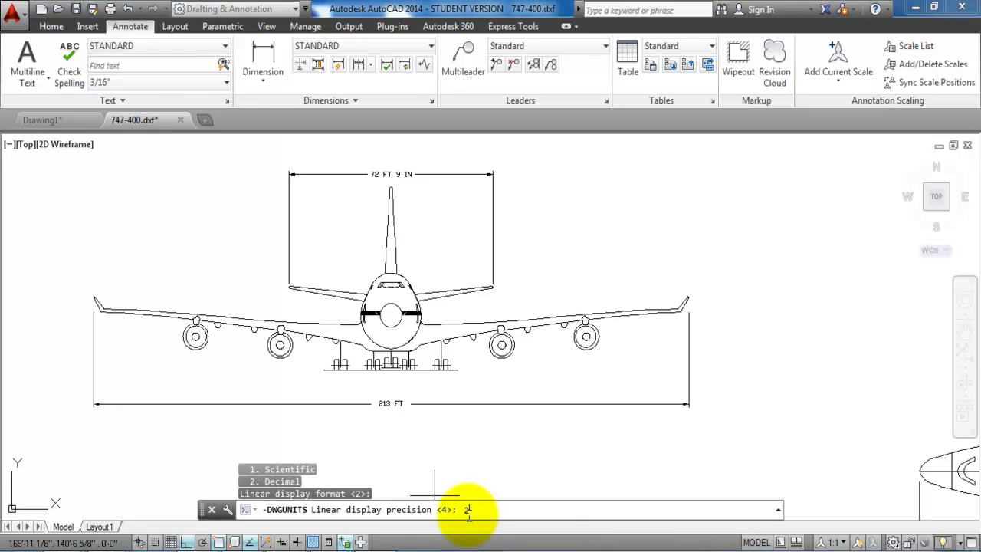
{"action": "key", "text": "Return"}
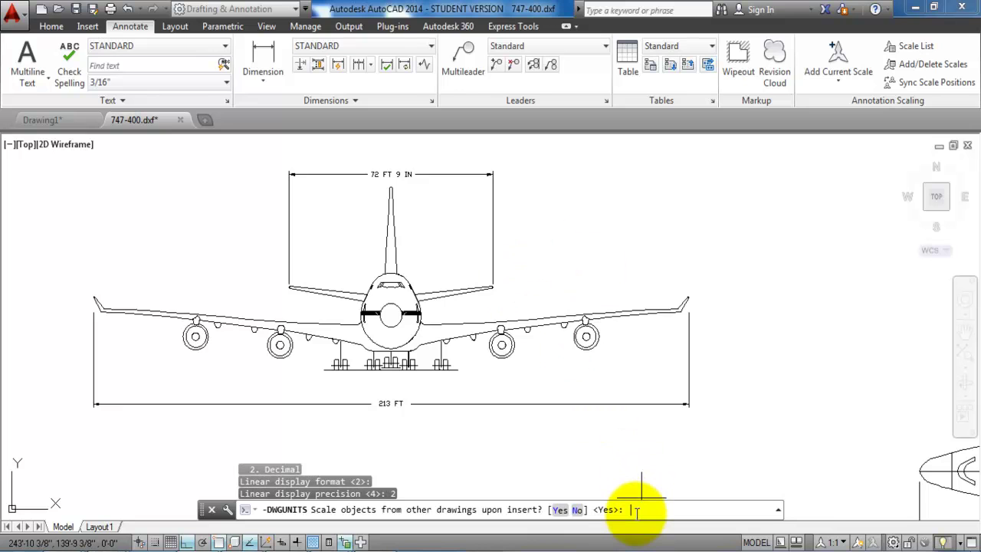
Step: Answer Yes to scaling inserted objects and to matching INSUNITS to the drawing units
{"action": "key", "text": "Return"}
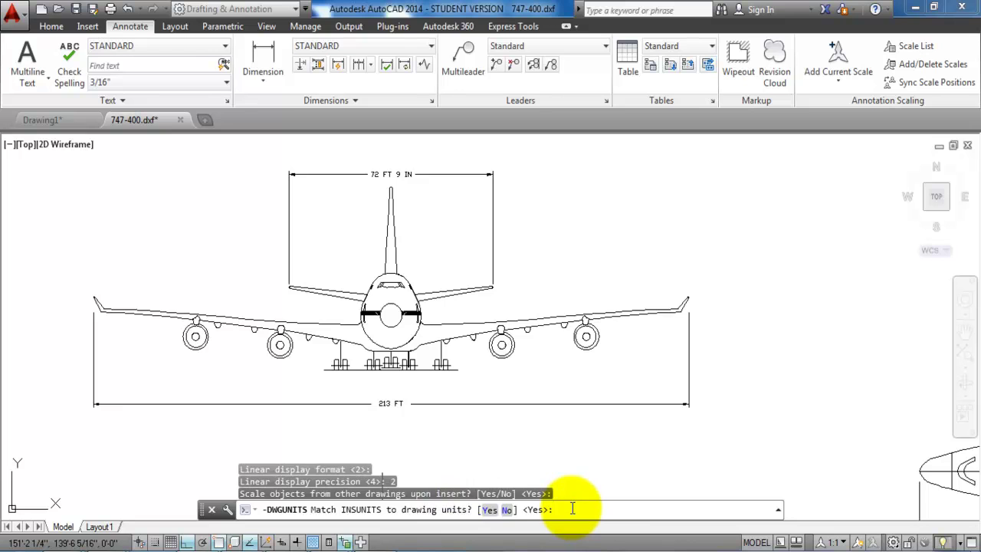
{"action": "key", "text": "Return"}
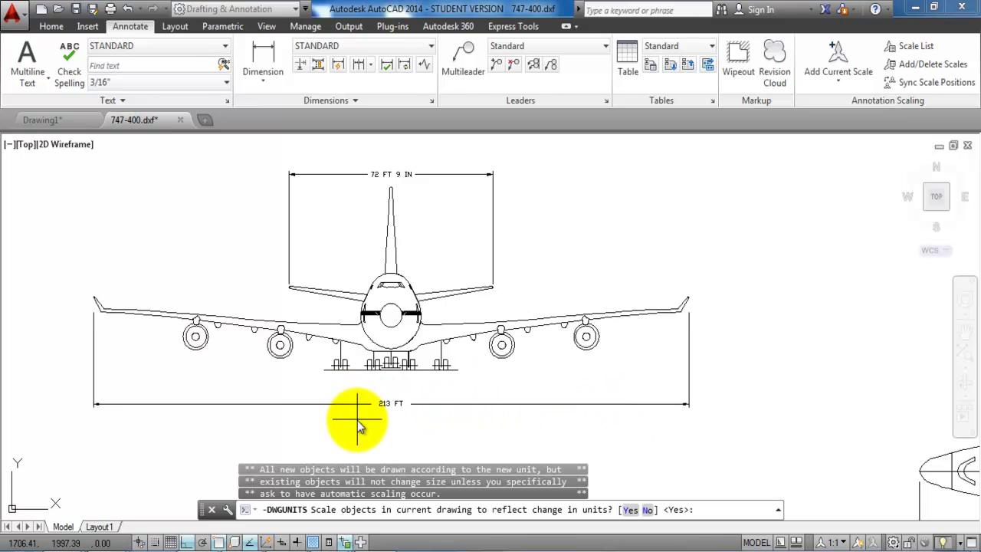
Step: Answer Yes to rescaling existing objects to meters, Paper Space objects included
{"action": "scroll", "coordinate": [358, 420], "scroll_direction": "up", "scroll_amount": 2}
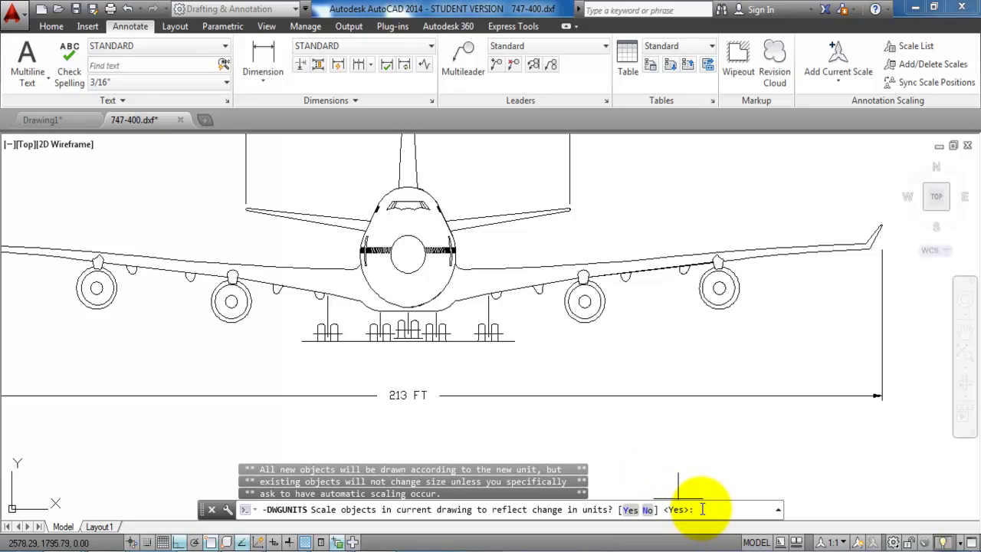
{"action": "key", "text": "Return"}
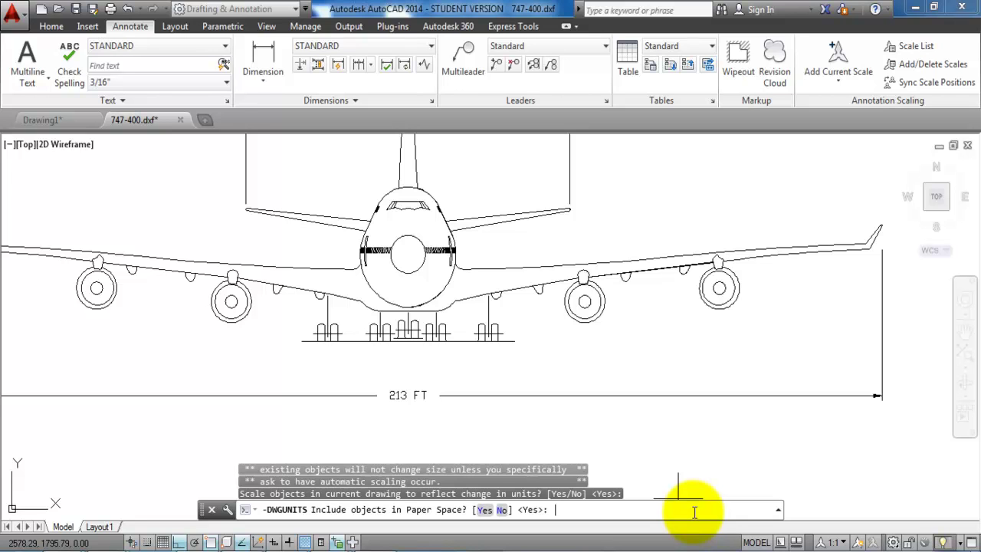
{"action": "key", "text": "Return"}
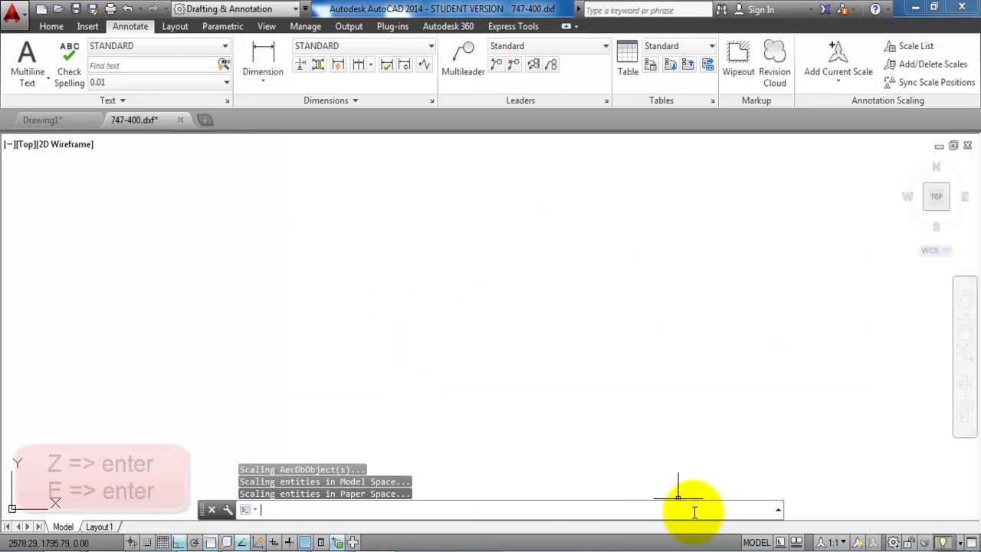
Step: Zoom to the extents of the rescaled drawing, then zoom in on the front view
{"action": "type", "text": "z"}
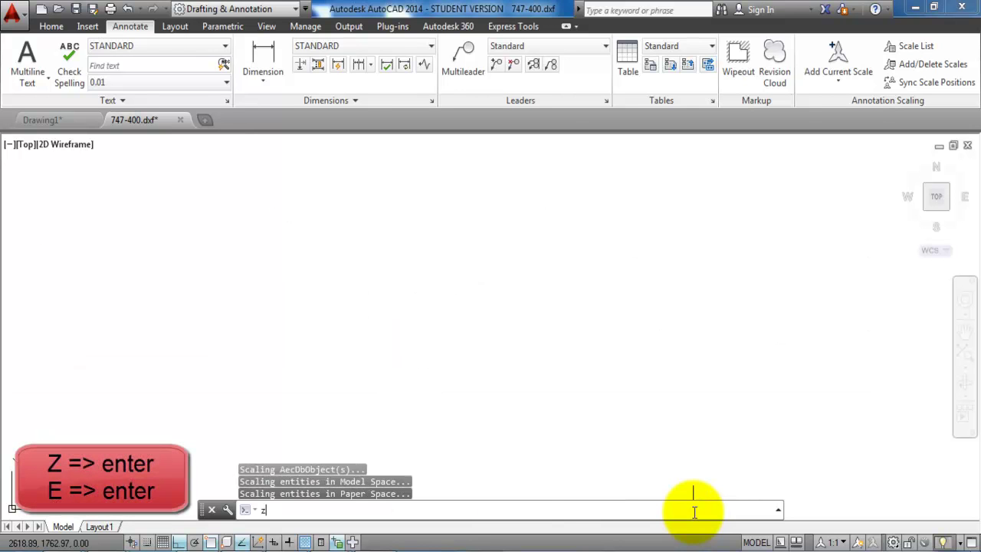
{"action": "key", "text": "Return"}
{"action": "type", "text": "e"}
{"action": "key", "text": "Return"}
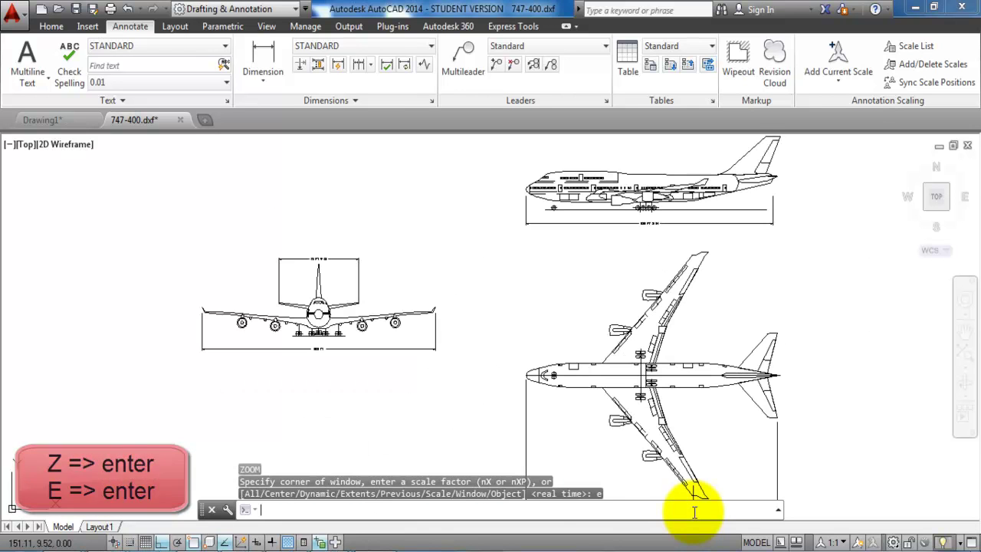
{"action": "scroll", "coordinate": [197, 330], "scroll_direction": "up", "scroll_amount": 4}
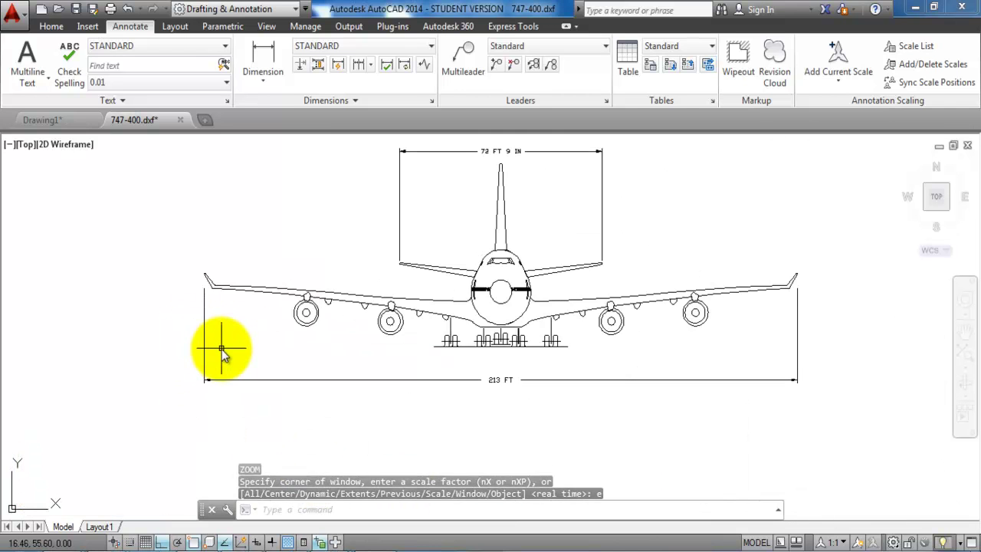
Step: Measure the wing-edge distance again with DI, now reading 64.92 with no vertical offset
{"action": "type", "text": "DI"}
{"action": "key", "text": "Return"}
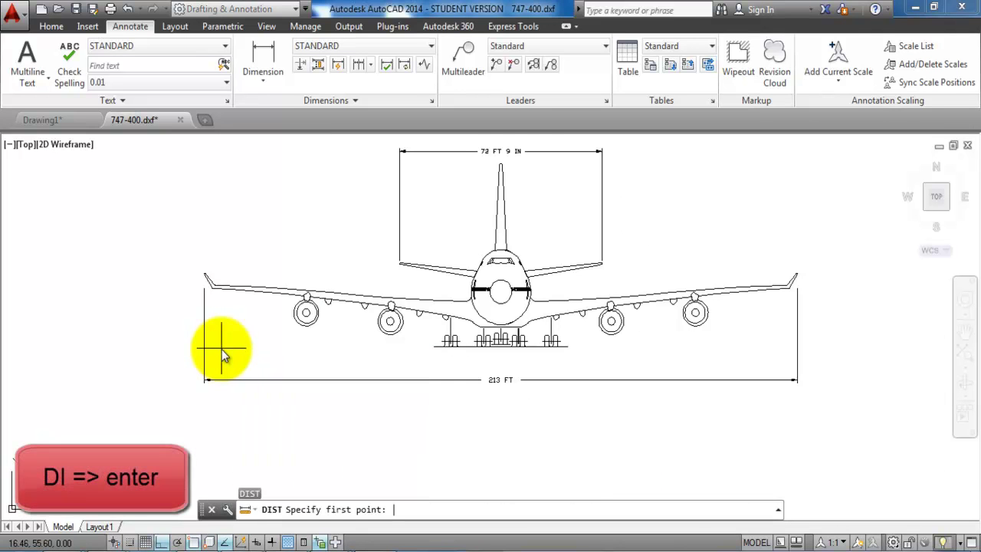
{"action": "left_click", "coordinate": [204, 337]}
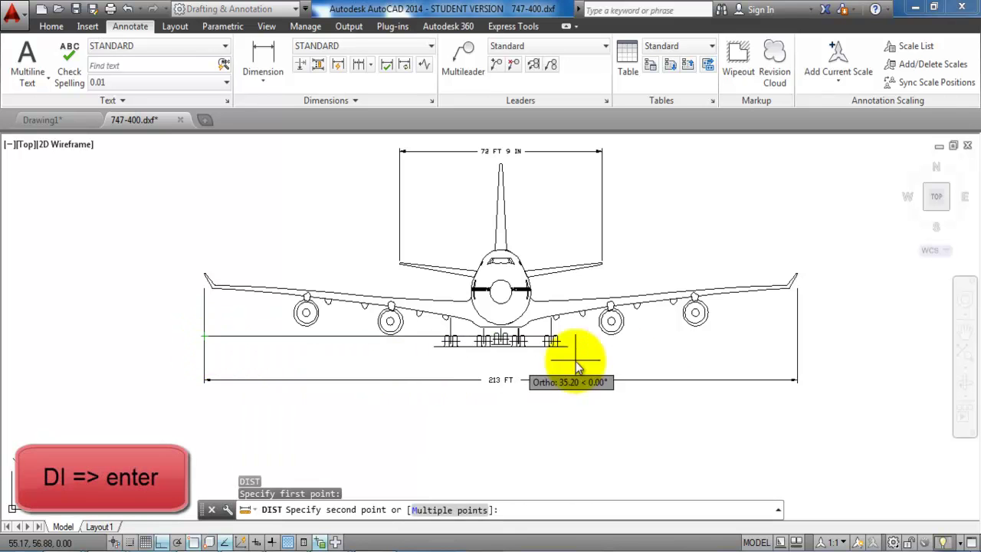
{"action": "left_click", "coordinate": [797, 337]}
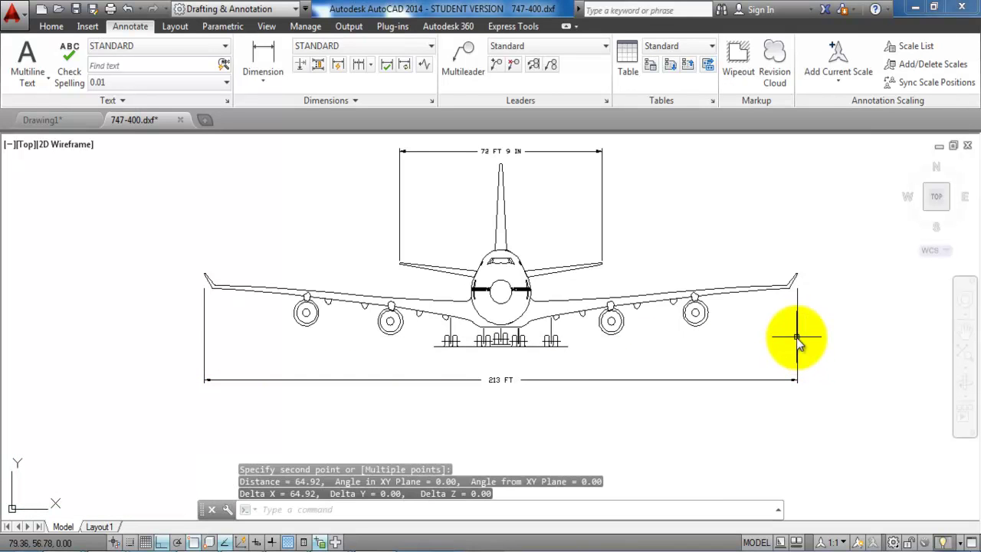